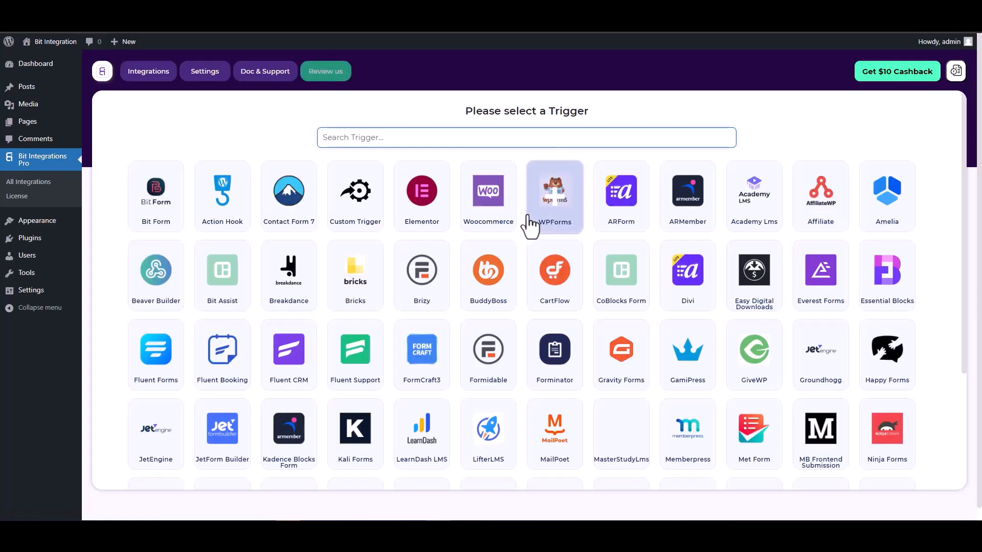
Step: Find and choose CoBlocks Form as the trigger, and start fetching its form data
{"action": "type", "text": "co"}
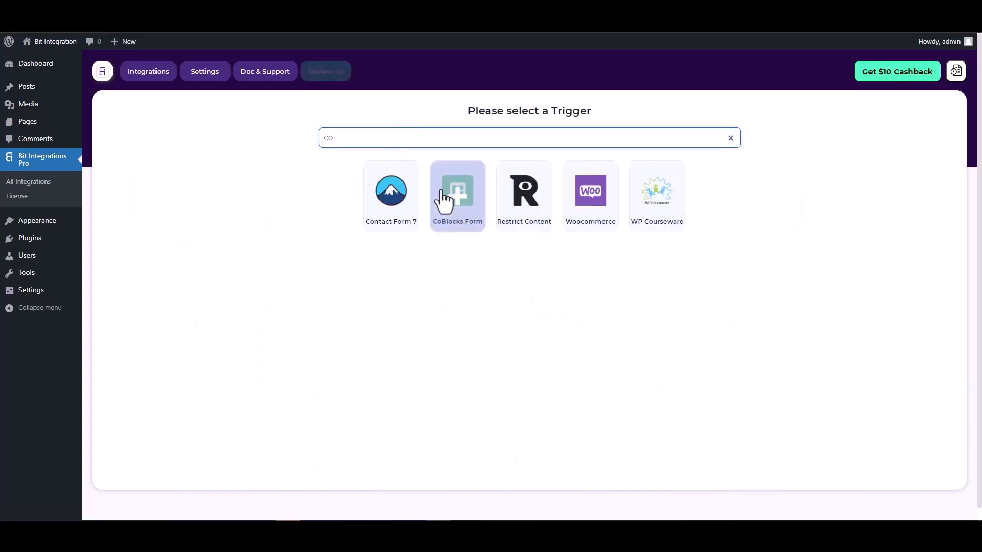
{"action": "left_click", "coordinate": [448, 200]}
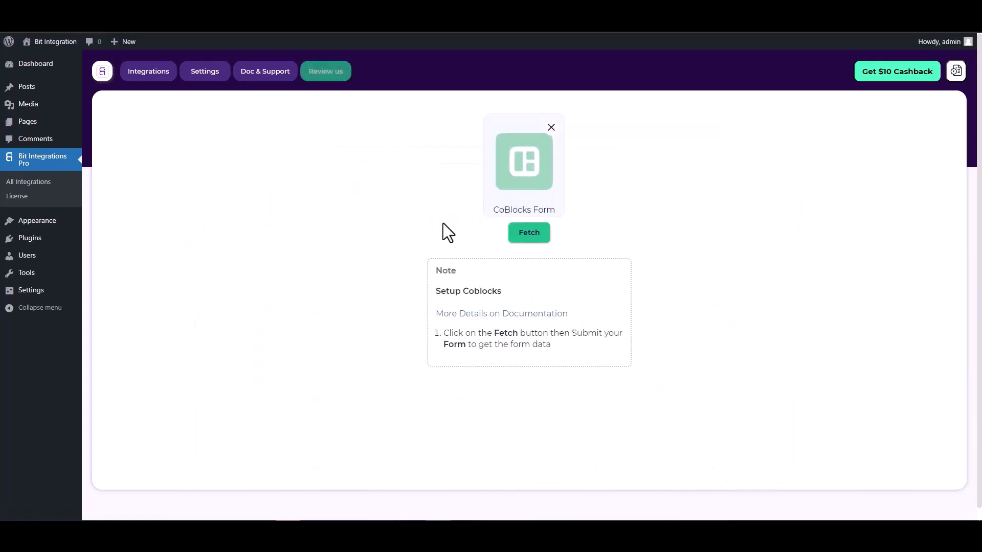
{"action": "left_click", "coordinate": [522, 236]}
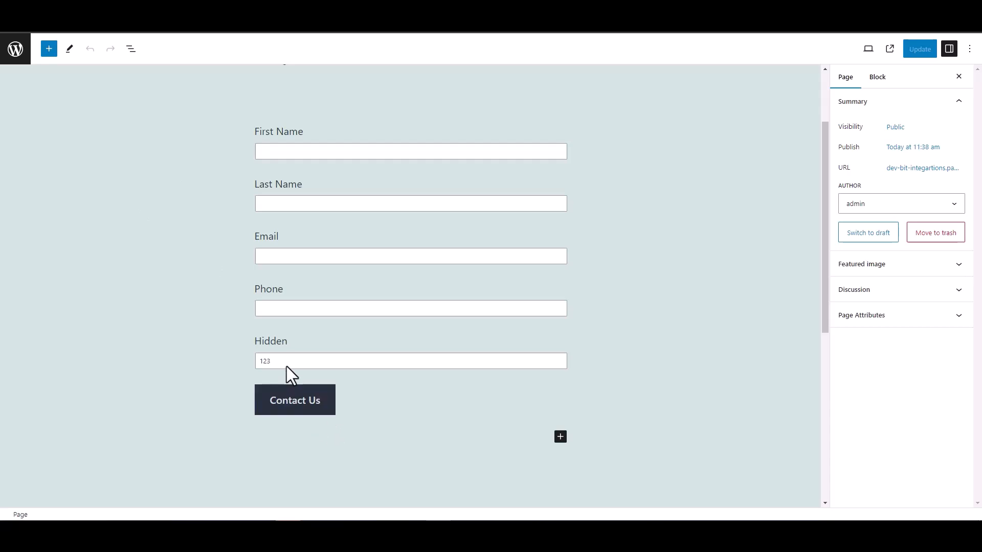
Step: On the published CoBlocks form page, set First Name to "test" and Last Name to "test1"
{"action": "double_click", "coordinate": [268, 340]}
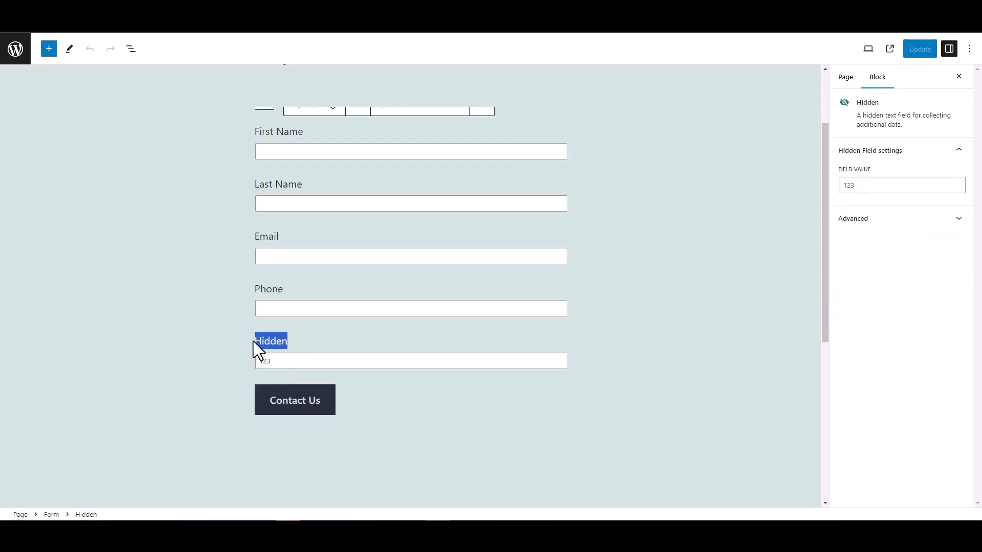
{"action": "left_click", "coordinate": [201, 327]}
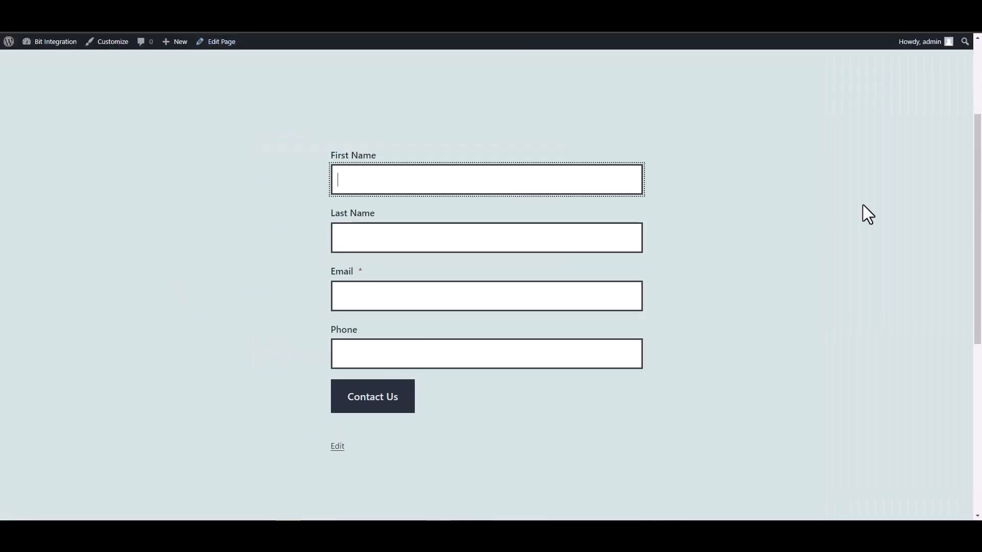
{"action": "type", "text": "et"}
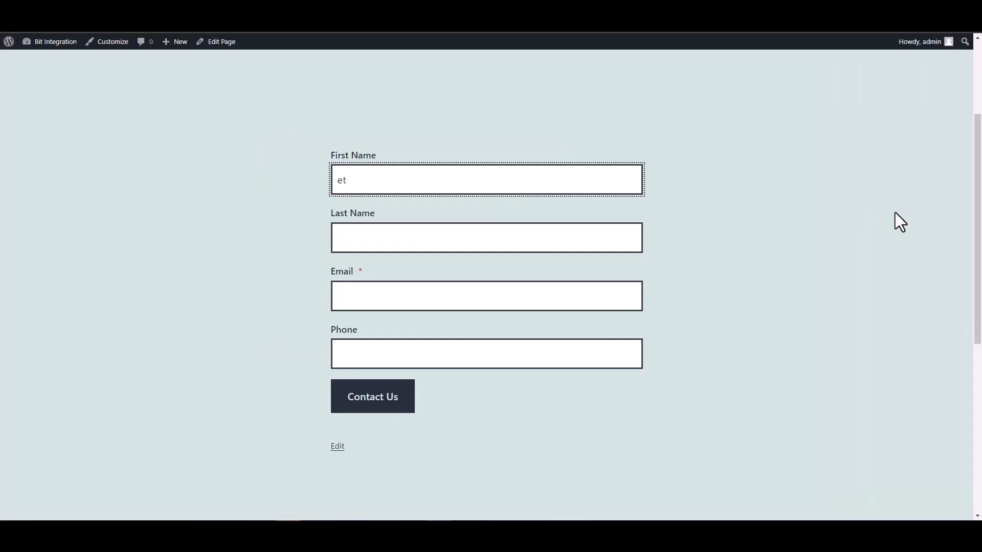
{"action": "type", "text": "est"}
{"action": "left_click", "coordinate": [624, 241]}
{"action": "type", "text": "test"}
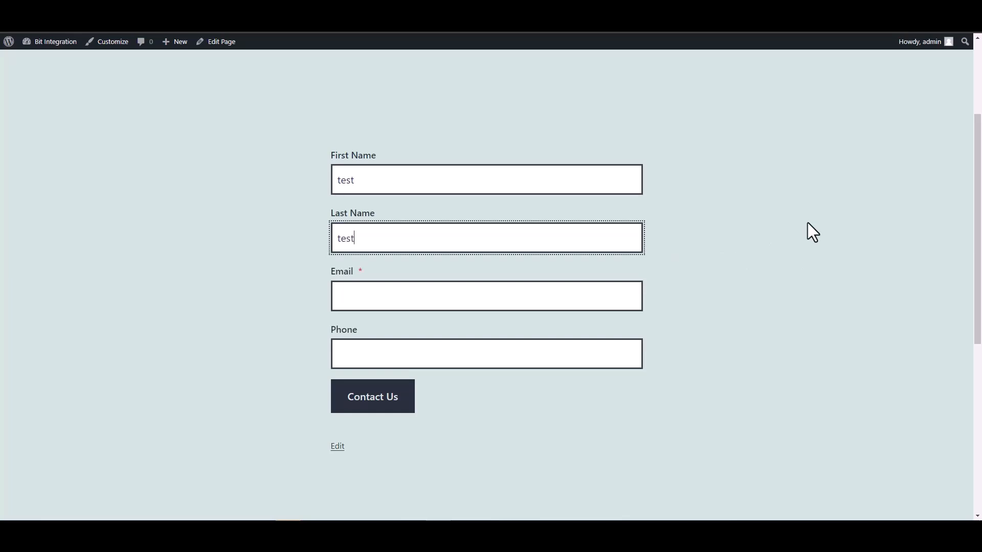
{"action": "key", "text": "Home"}
{"action": "type", "text": "1"}
{"action": "key", "text": "BackSpace"}
{"action": "left_click", "coordinate": [614, 228]}
{"action": "type", "text": "1"}
Step: Fill in the form's Email field with a test e-mail address
{"action": "left_click", "coordinate": [550, 302]}
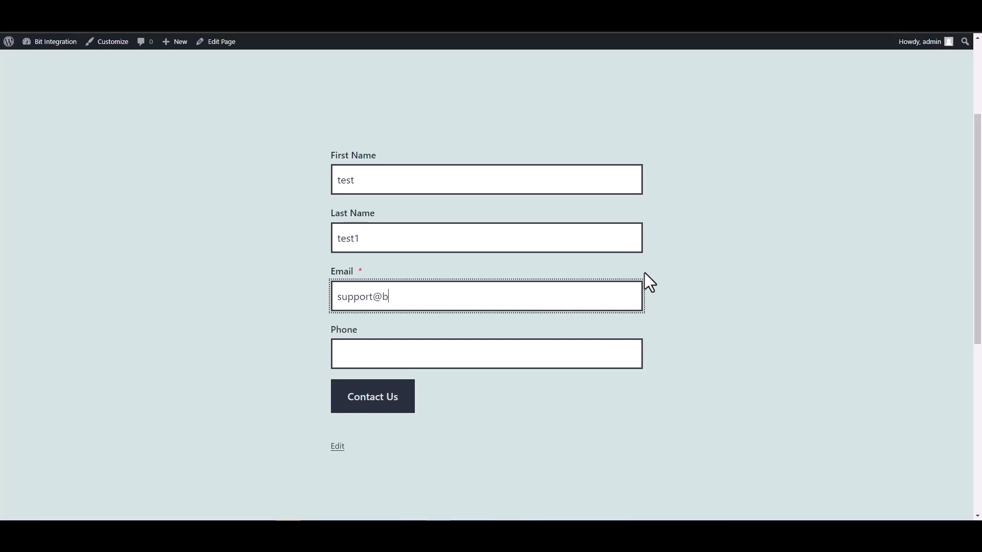
{"action": "type", "text": "test"}
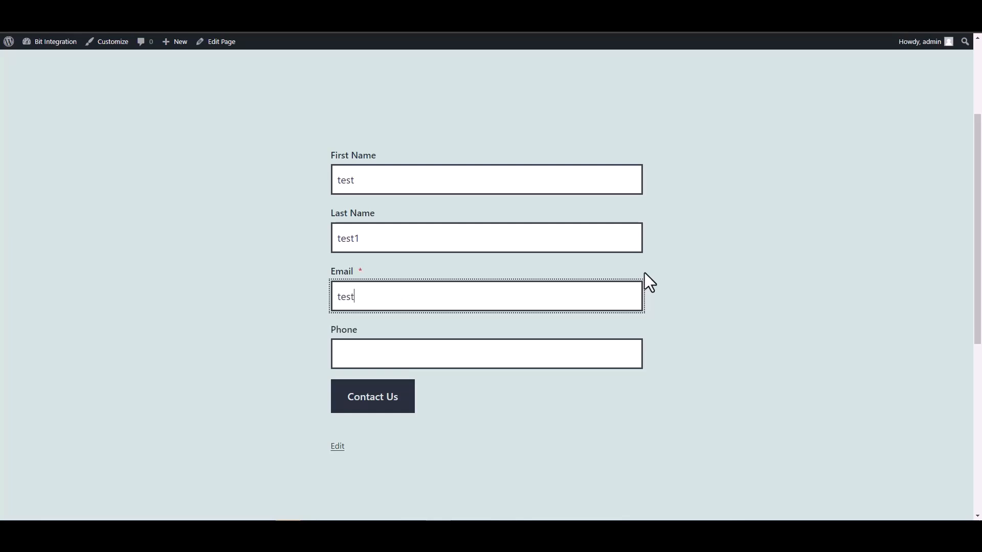
{"action": "type", "text": "@test.pro"}
Step: Fill in a test phone number and submit the contact form
{"action": "left_click", "coordinate": [568, 361]}
{"action": "type", "text": "12345678"}
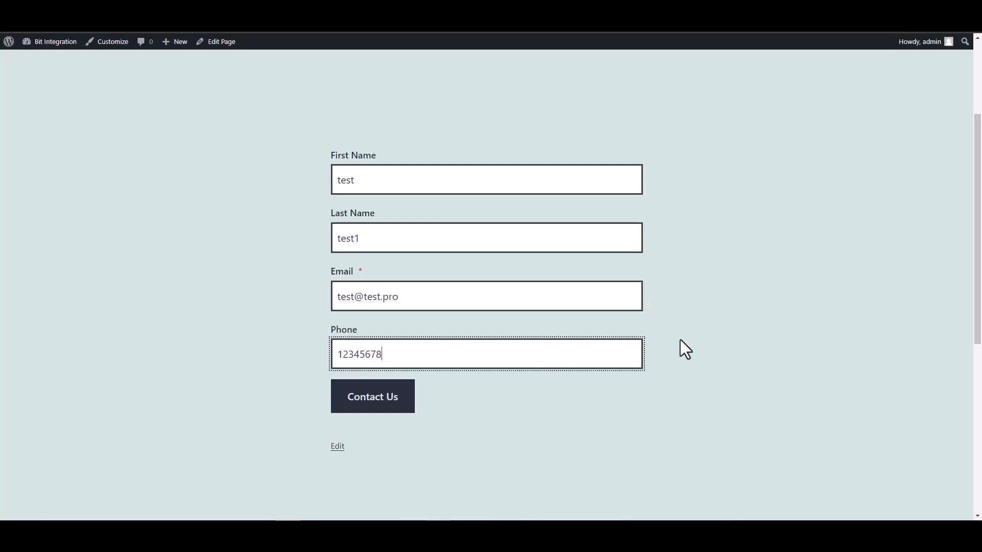
{"action": "left_click", "coordinate": [383, 397]}
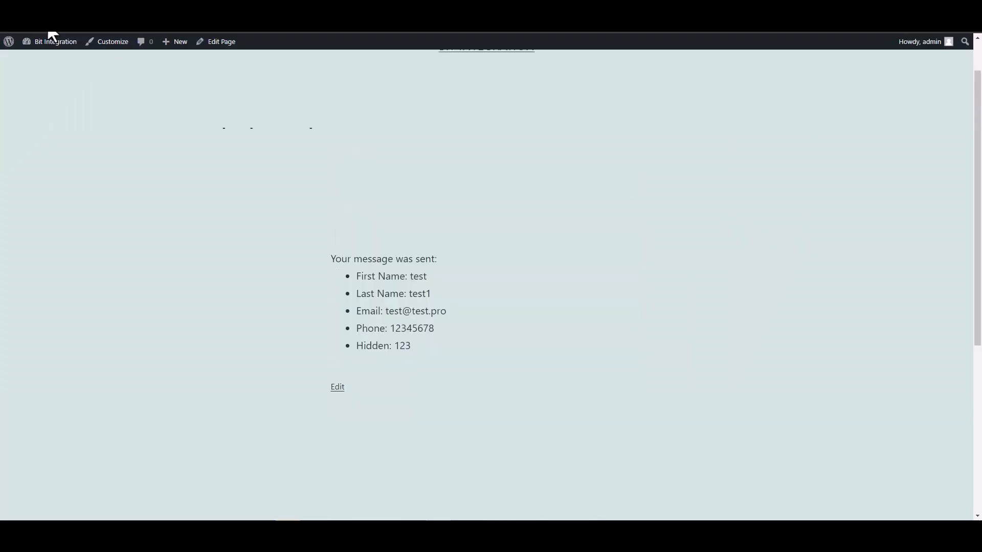
Step: Return to the trigger setup and select the fetched first-name, last-name-2, email, phone-3 and hidden fields
{"action": "left_click", "coordinate": [47, 25]}
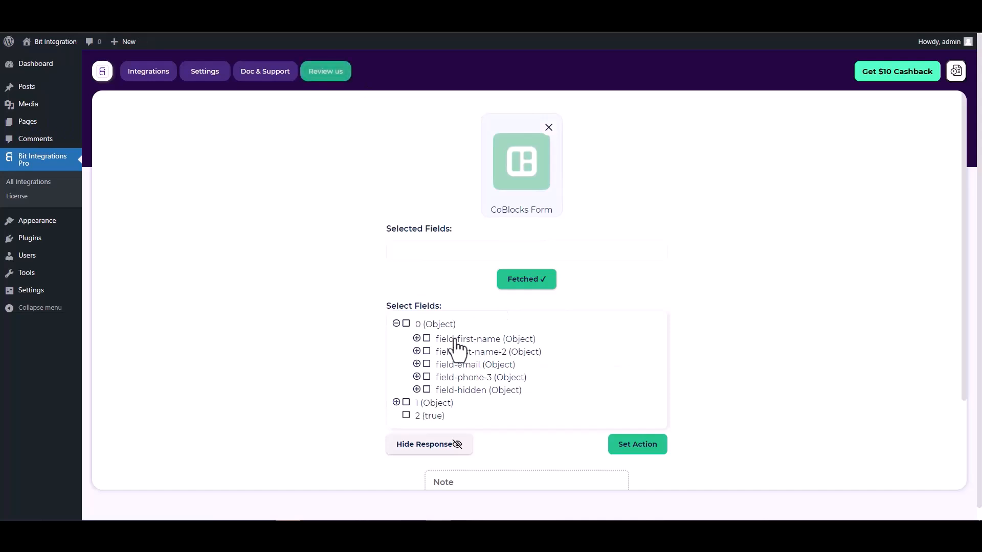
{"action": "left_click", "coordinate": [428, 340]}
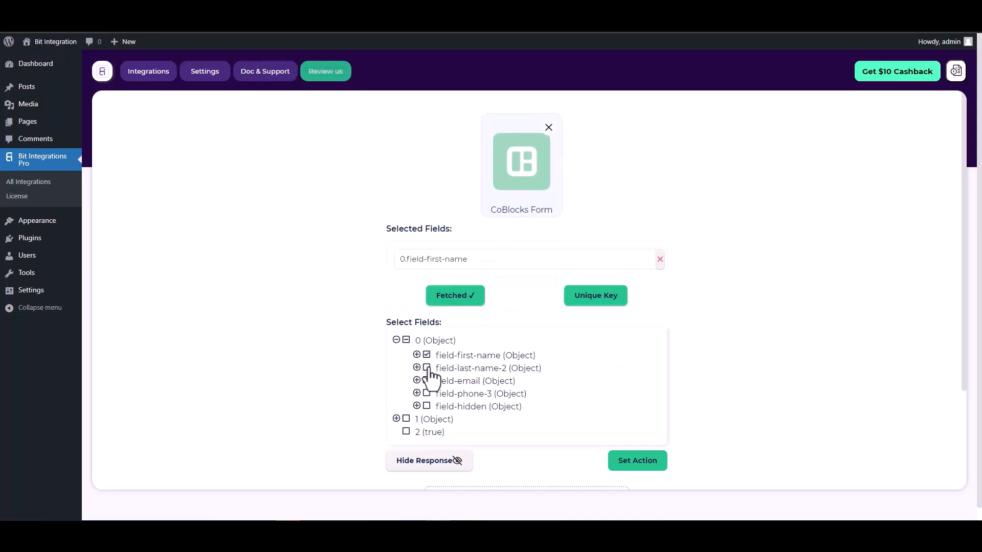
{"action": "left_click", "coordinate": [427, 370]}
{"action": "left_click", "coordinate": [427, 405]}
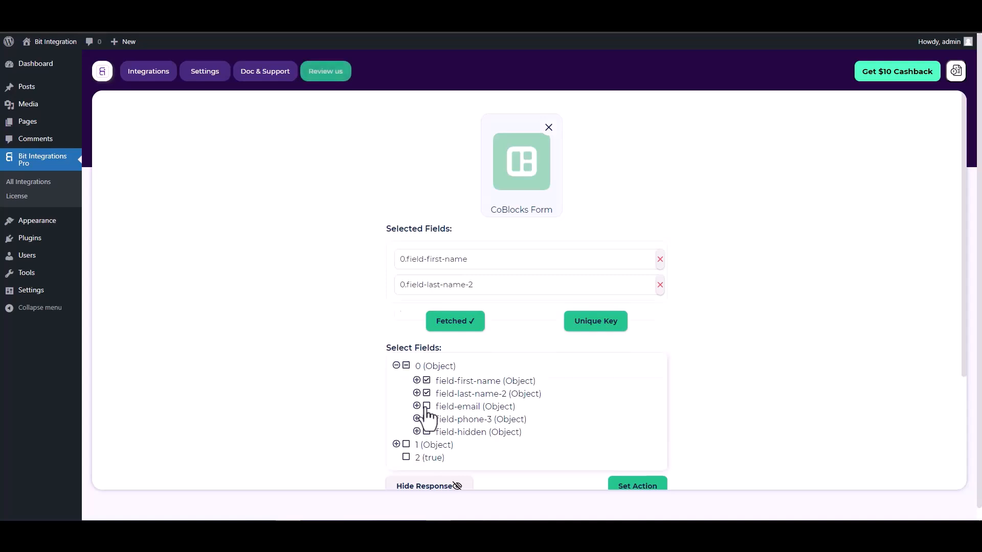
{"action": "left_click", "coordinate": [427, 445]}
{"action": "left_click", "coordinate": [426, 483]}
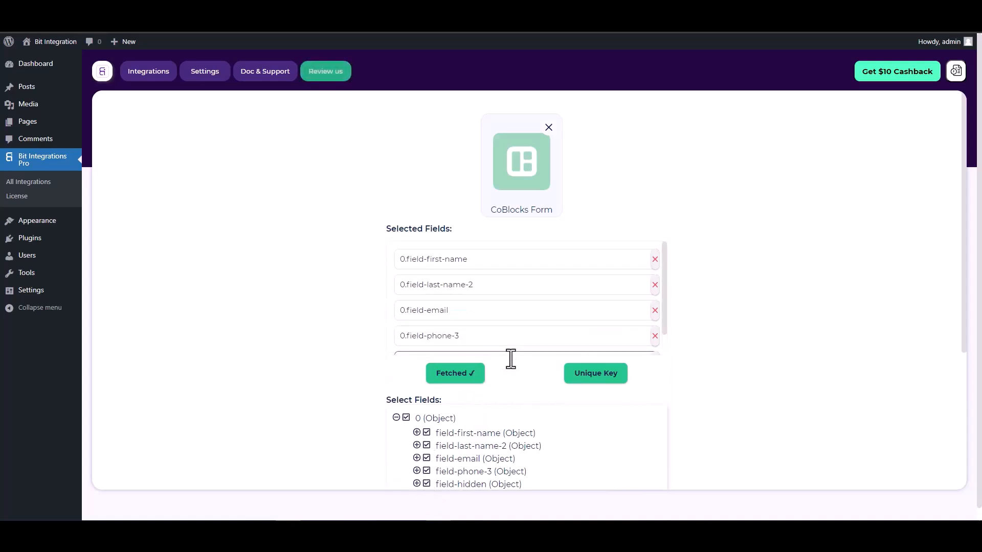
Step: Set the trigger's unique key to 0.field-hidden
{"action": "scroll", "coordinate": [491, 361], "scroll_direction": "down", "scroll_amount": 1}
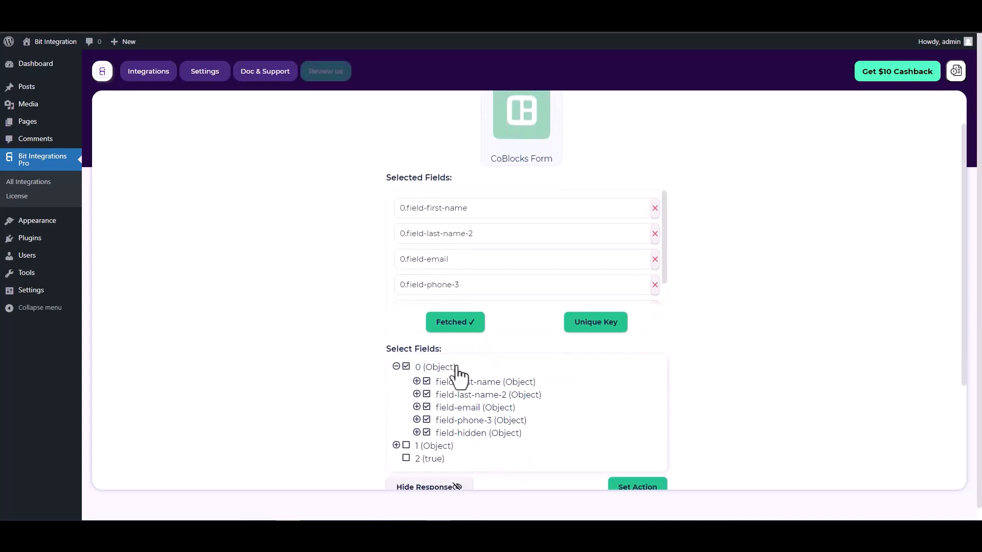
{"action": "left_click", "coordinate": [597, 327]}
{"action": "left_click", "coordinate": [528, 282]}
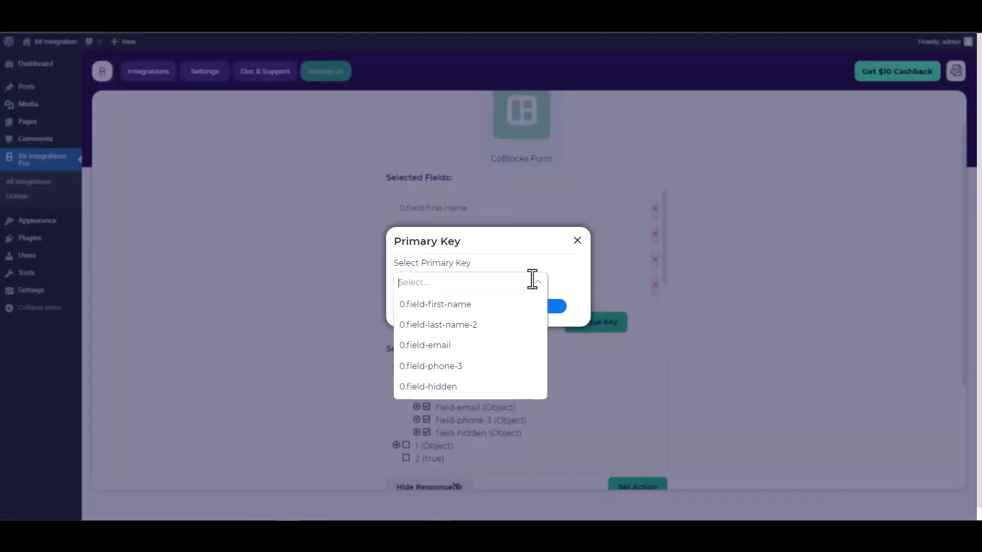
{"action": "left_click", "coordinate": [443, 389]}
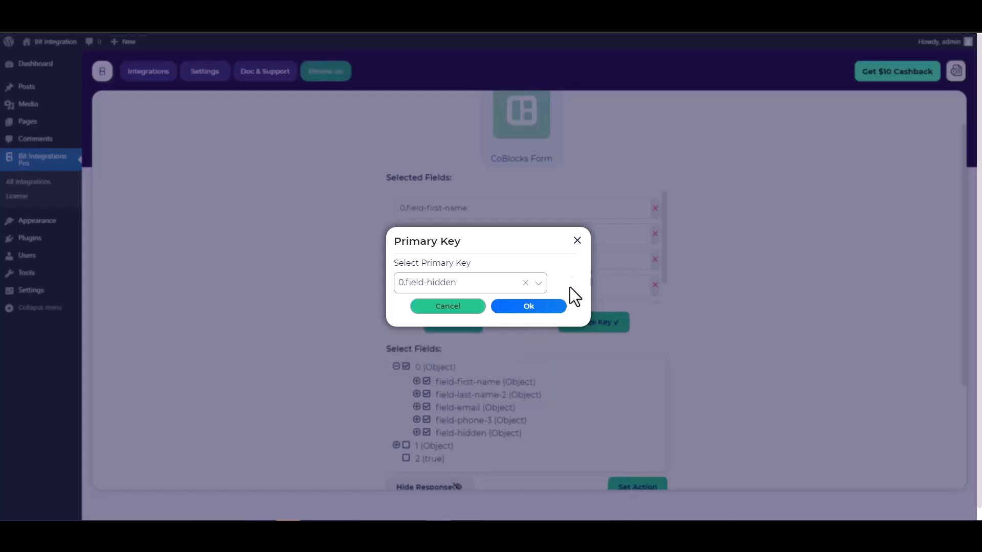
{"action": "left_click", "coordinate": [539, 307]}
Step: Proceed to the action selection and choose Keap as the action
{"action": "scroll", "coordinate": [603, 267], "scroll_direction": "down", "scroll_amount": 3}
{"action": "scroll", "coordinate": [583, 269], "scroll_direction": "down", "scroll_amount": 1}
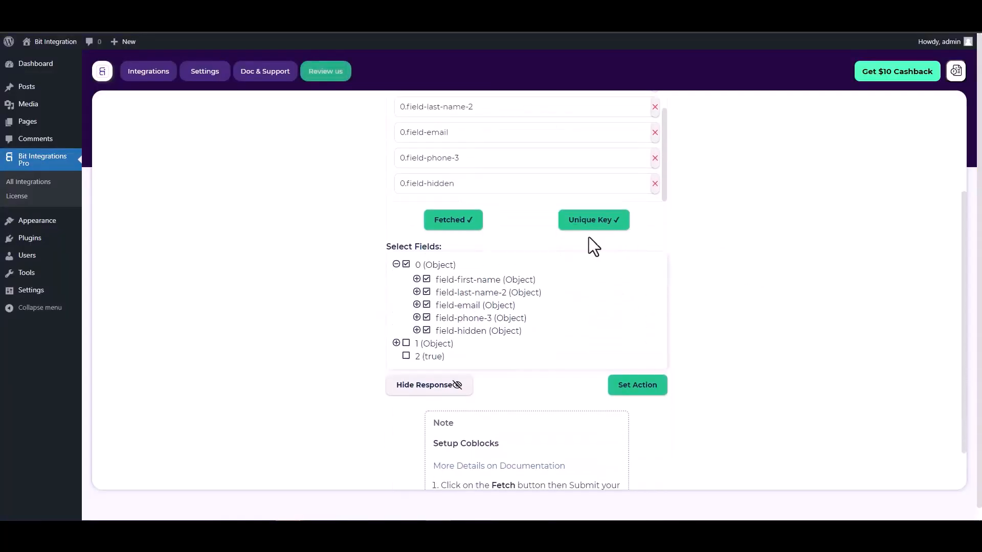
{"action": "left_click", "coordinate": [631, 393]}
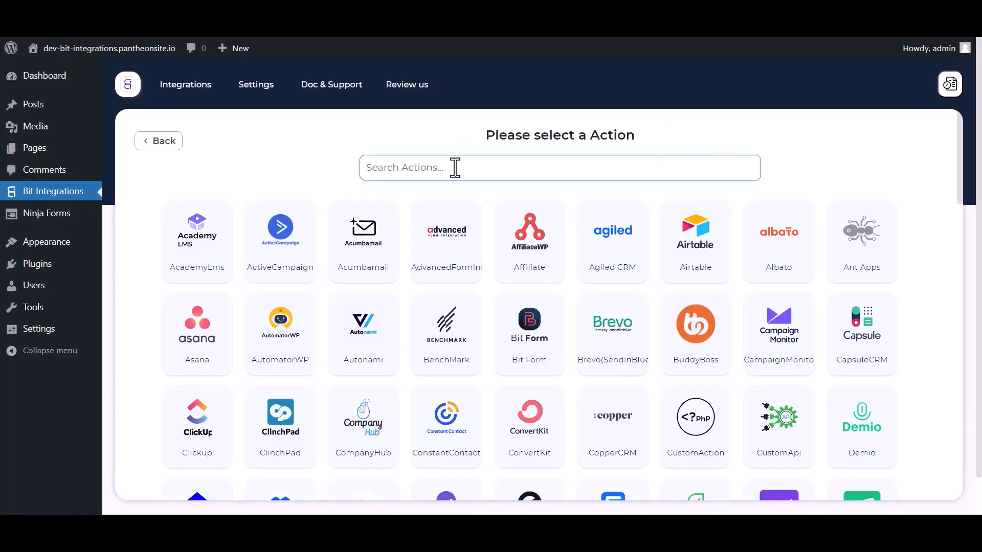
{"action": "type", "text": "keap"}
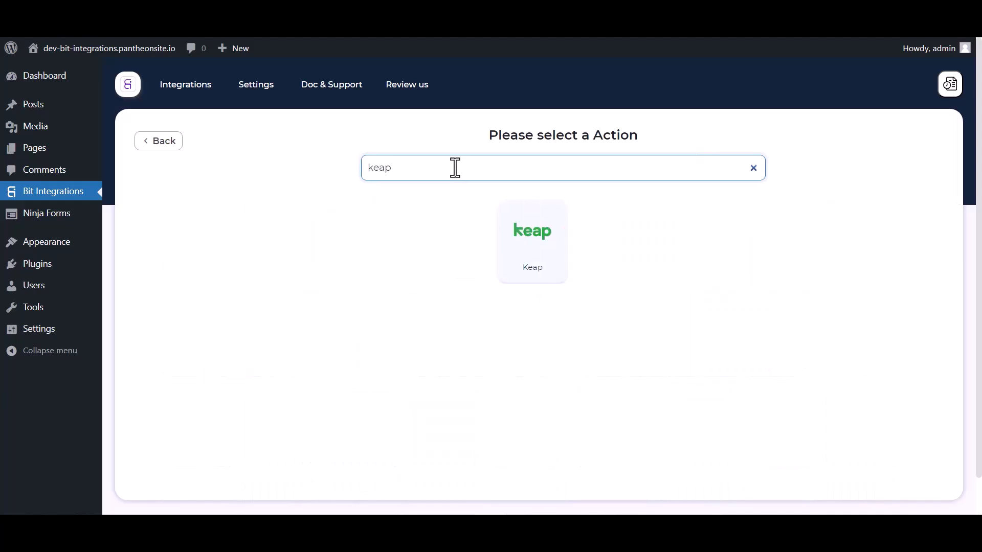
{"action": "left_click", "coordinate": [543, 254]}
Step: Open the Keap developer site and create a new app named Bit Integrations with the Keap 150k API enabled
{"action": "scroll", "coordinate": [607, 248], "scroll_direction": "down", "scroll_amount": 3}
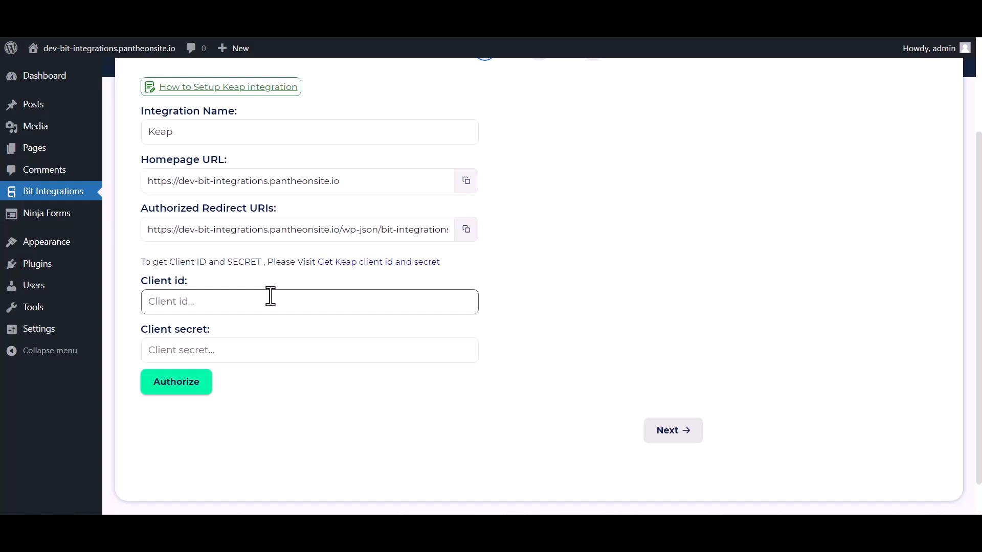
{"action": "left_click", "coordinate": [381, 262]}
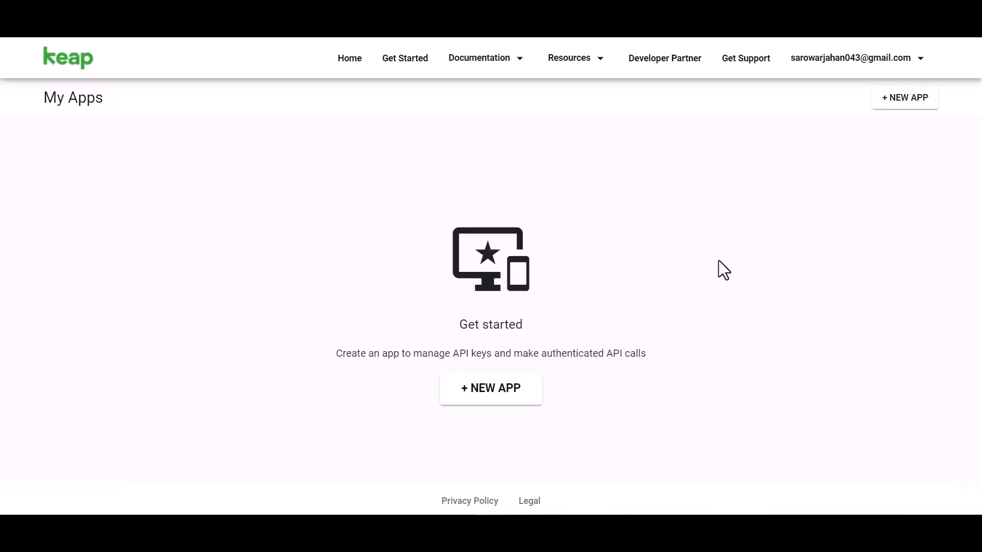
{"action": "left_click", "coordinate": [494, 391]}
{"action": "left_click", "coordinate": [253, 181]}
{"action": "type", "text": "Bit Integrations"}
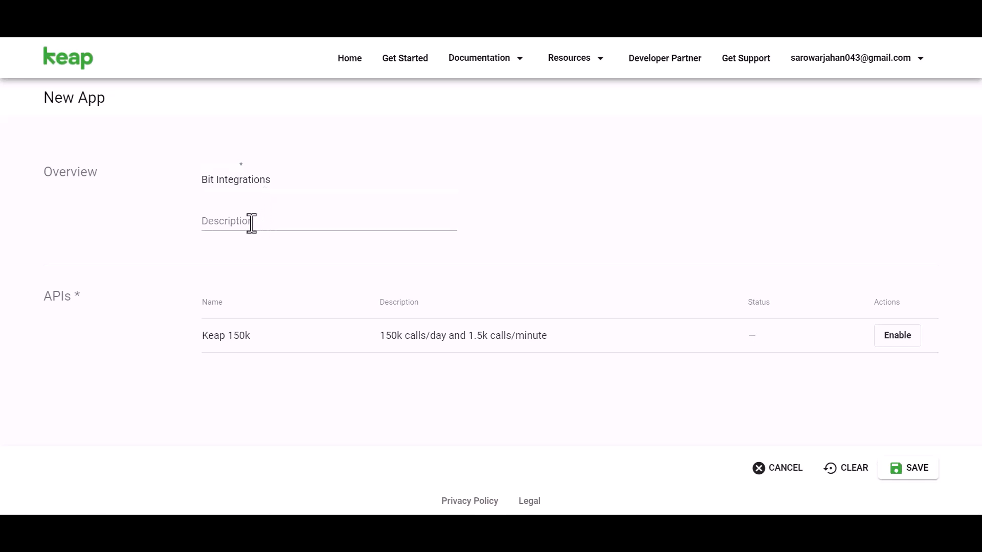
{"action": "left_click", "coordinate": [889, 337]}
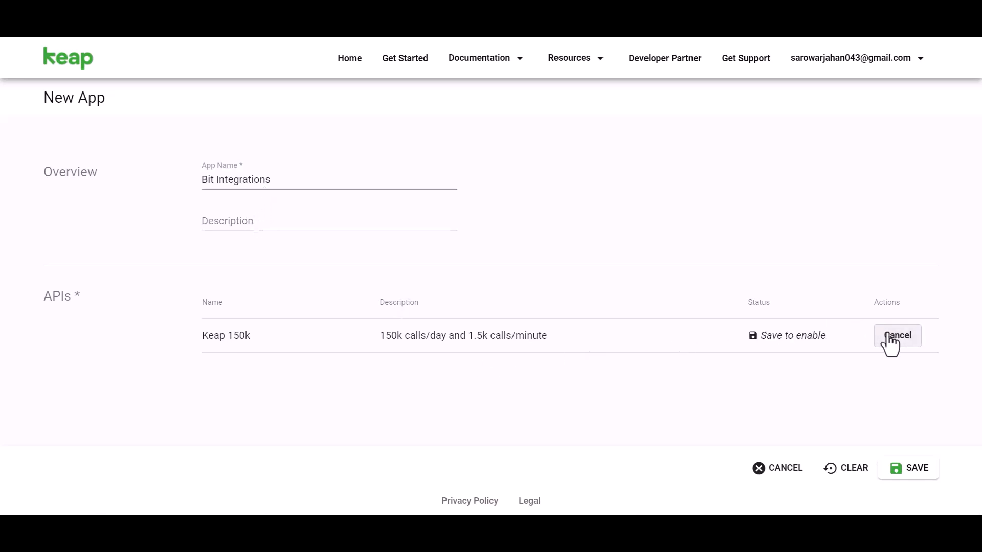
{"action": "left_click", "coordinate": [917, 469]}
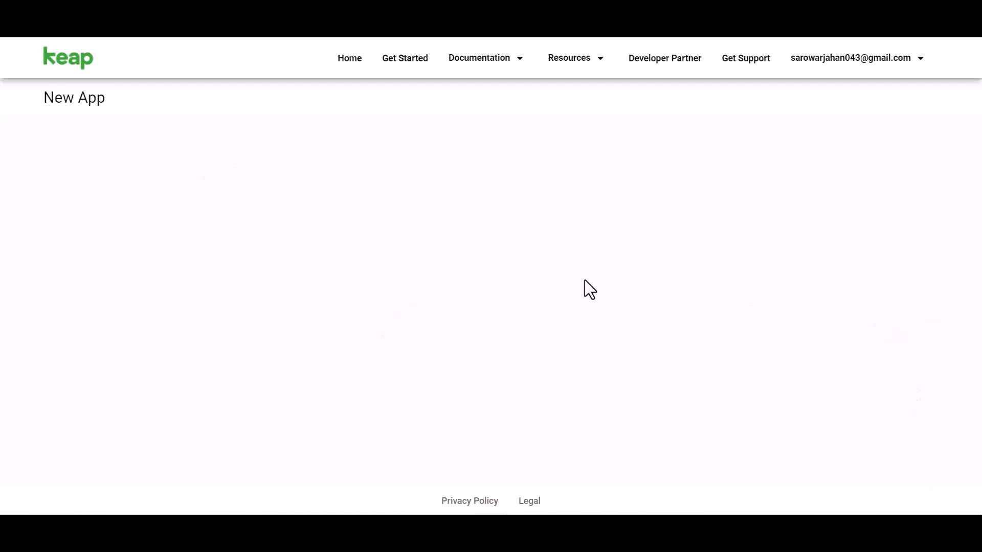
Step: Reveal the new Keap app's secret and copy its API key into the integration's Client id field
{"action": "scroll", "coordinate": [554, 248], "scroll_direction": "down", "scroll_amount": 3}
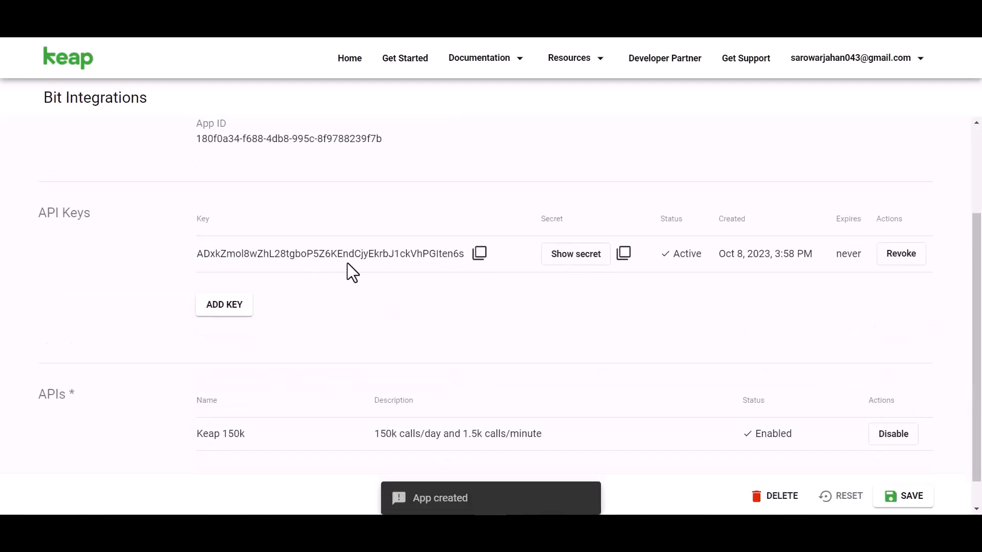
{"action": "left_click", "coordinate": [570, 258]}
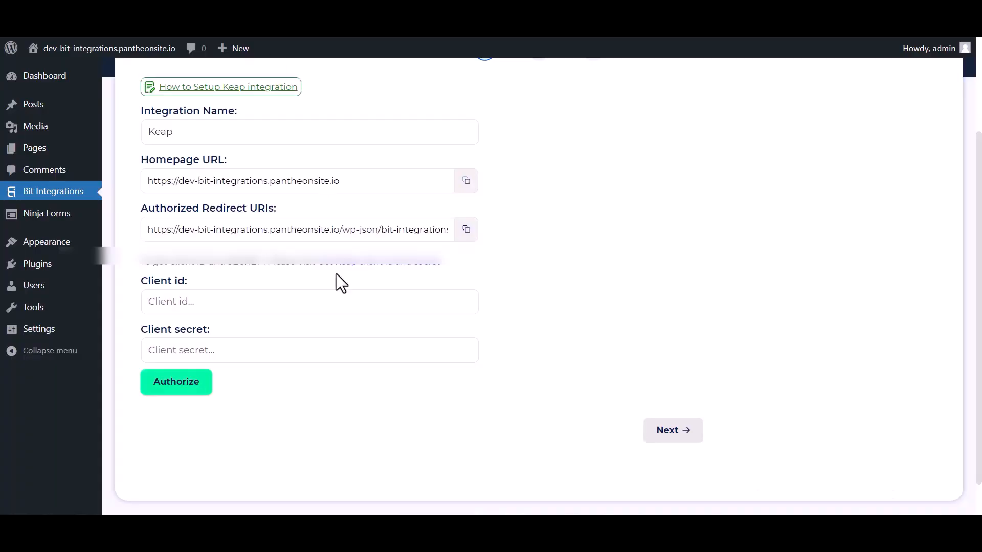
{"action": "left_click", "coordinate": [278, 300]}
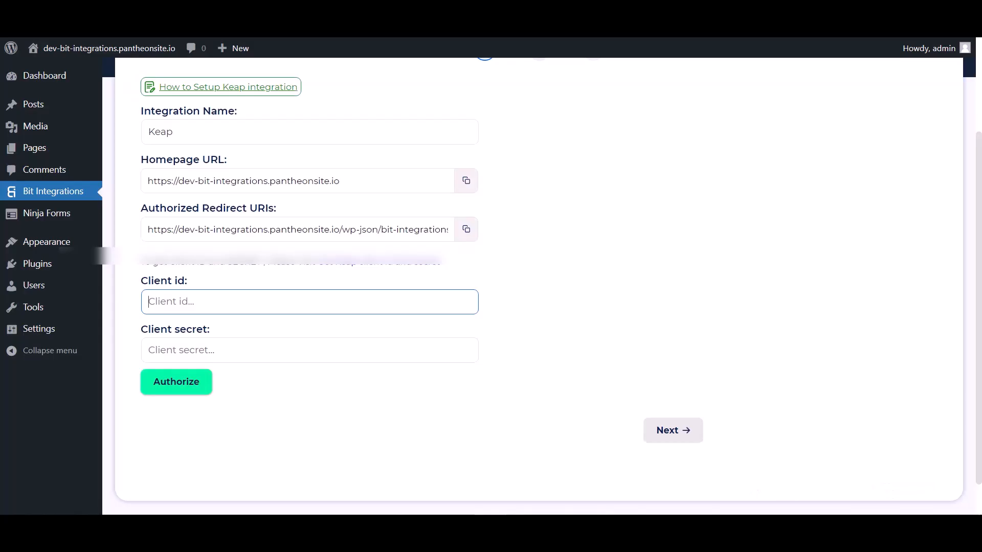
{"action": "left_click", "coordinate": [256, 302]}
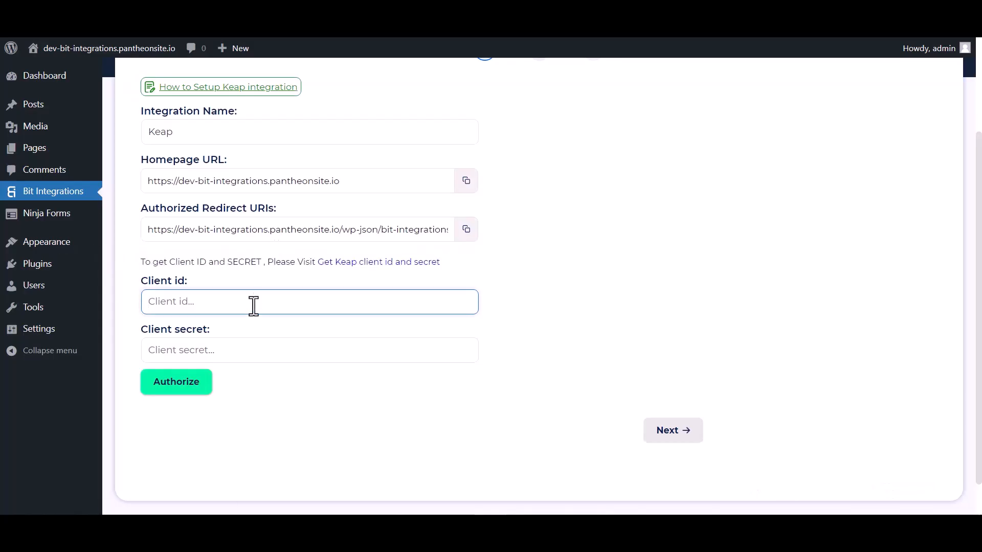
{"action": "key", "text": "ctrl+v"}
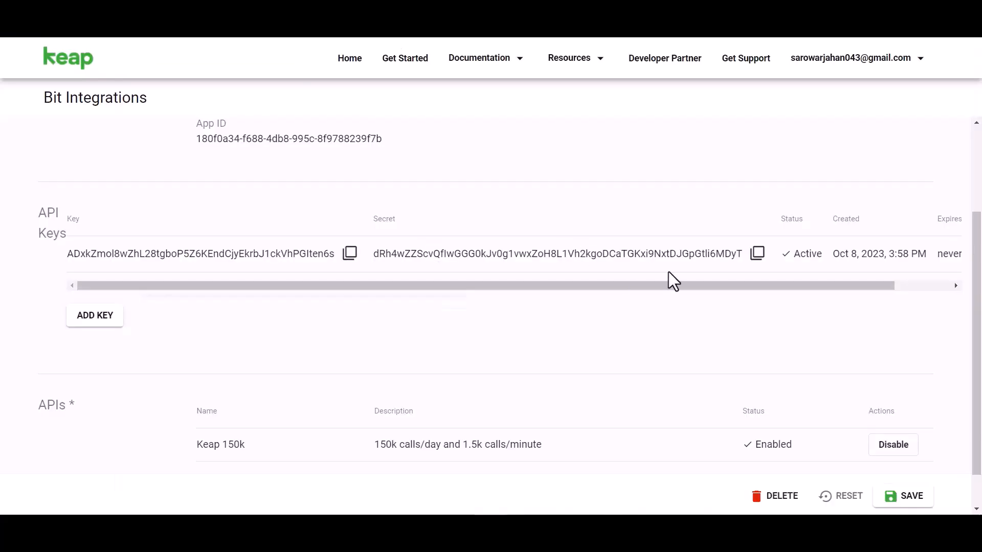
Step: Copy the Keap app's secret into the Client secret field, then authorize the connection and allow Bit Integrations access
{"action": "left_click", "coordinate": [757, 253]}
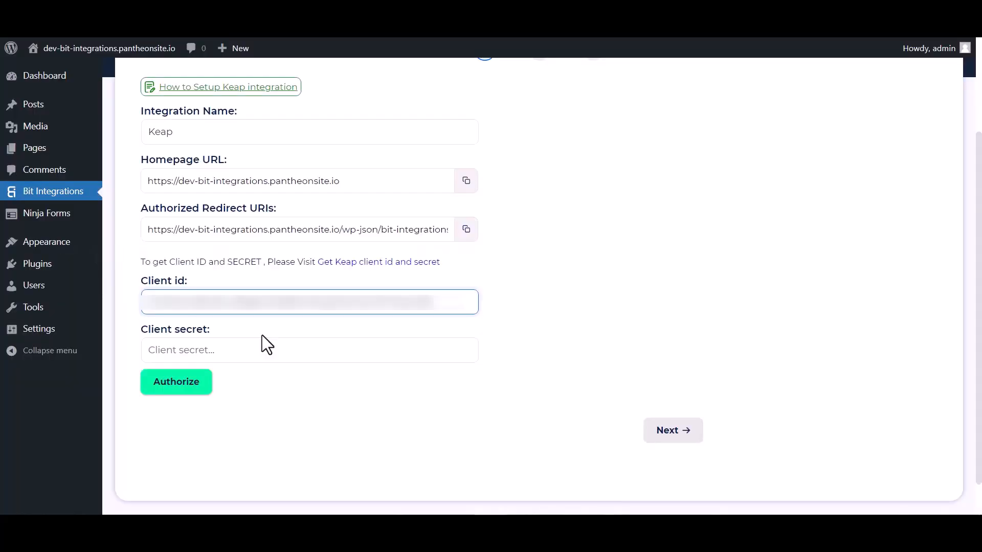
{"action": "left_click", "coordinate": [204, 349]}
{"action": "key", "text": "ctrl+v"}
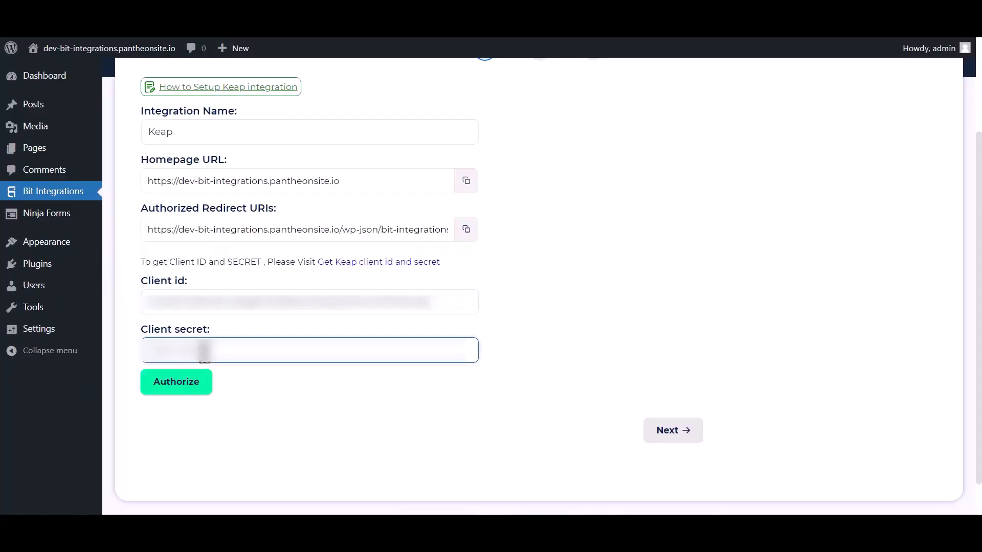
{"action": "left_click", "coordinate": [202, 391]}
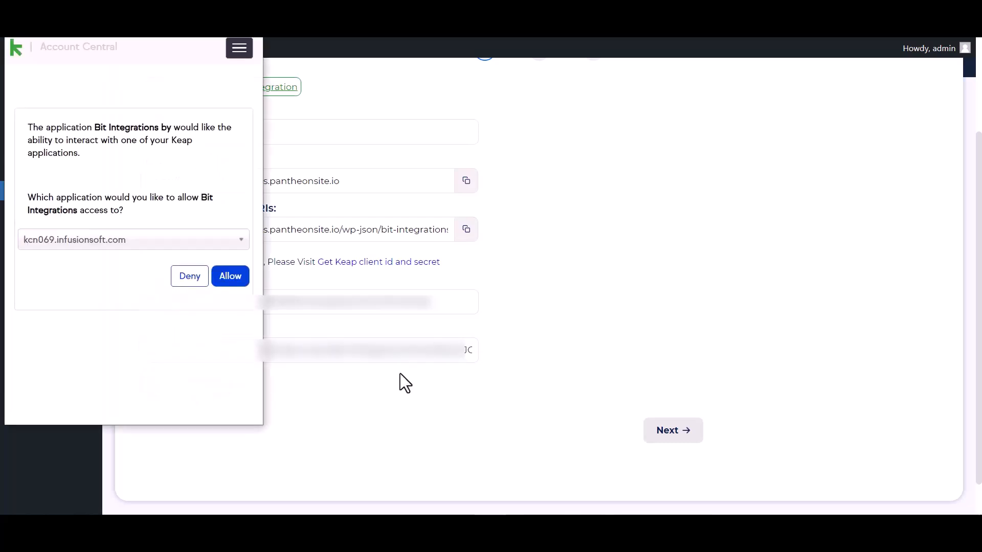
{"action": "left_click", "coordinate": [237, 287]}
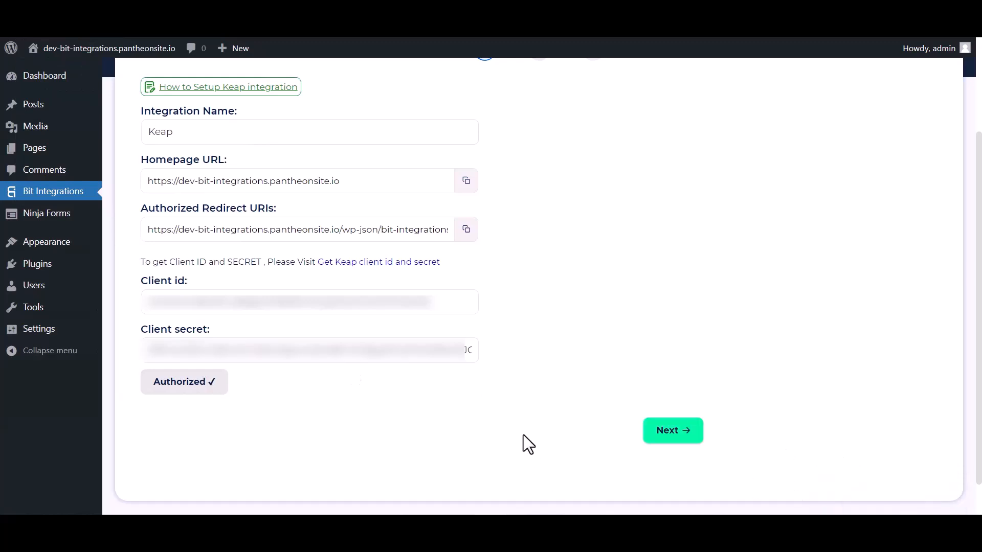
Step: Proceed to the field mapping and map the form's First Name and Email to Keap's First Name and Email Addresses
{"action": "left_click", "coordinate": [676, 435]}
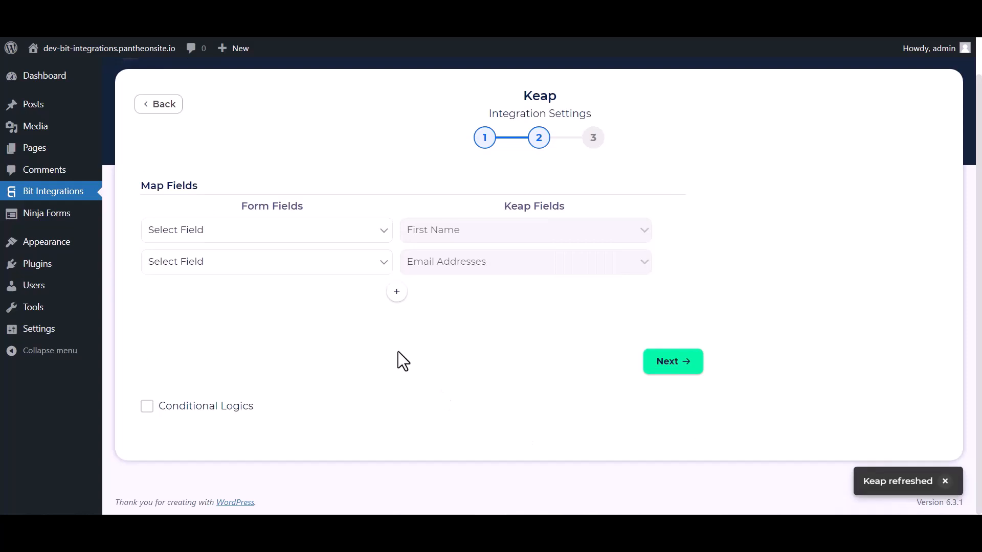
{"action": "left_click", "coordinate": [258, 234]}
{"action": "left_click", "coordinate": [198, 274]}
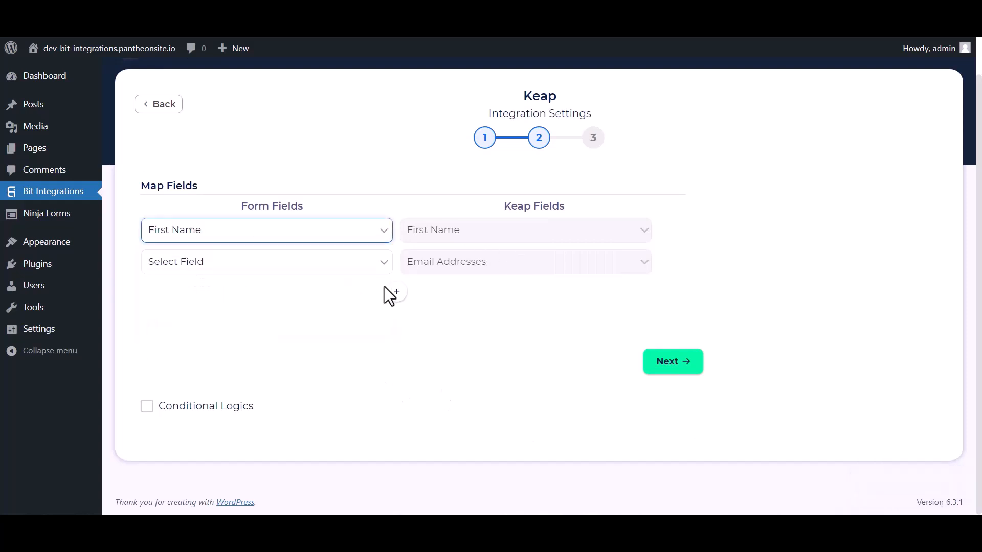
{"action": "left_click", "coordinate": [331, 262]}
{"action": "left_click", "coordinate": [179, 330]}
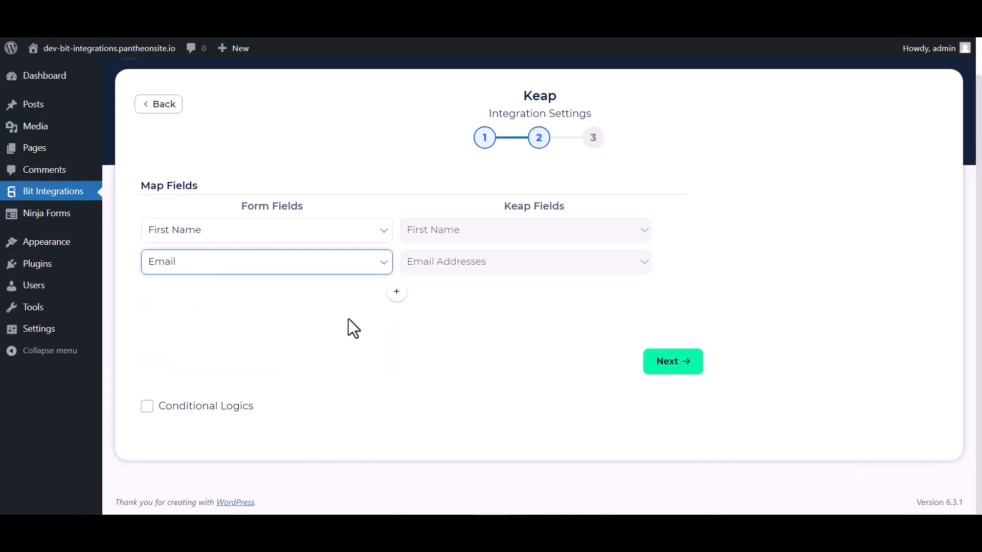
Step: Add a field mapping that links the form's Last Name to Keap's Last Name
{"action": "left_click", "coordinate": [400, 294]}
{"action": "left_click", "coordinate": [436, 299]}
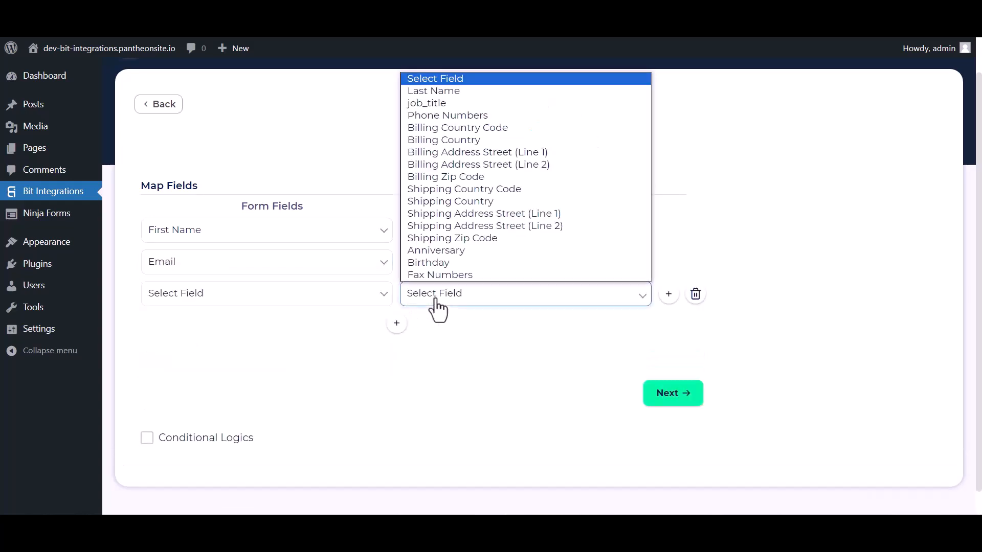
{"action": "left_click", "coordinate": [438, 92]}
{"action": "left_click", "coordinate": [343, 301]}
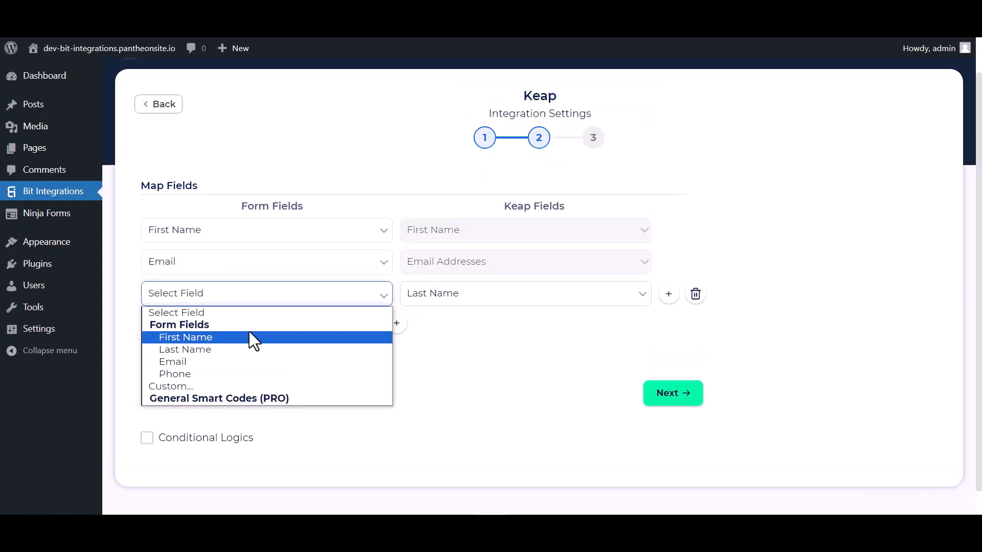
{"action": "left_click", "coordinate": [182, 351]}
Step: Add another field mapping that links the form's Phone to Keap's Phone Numbers
{"action": "left_click", "coordinate": [397, 325]}
{"action": "left_click", "coordinate": [430, 325]}
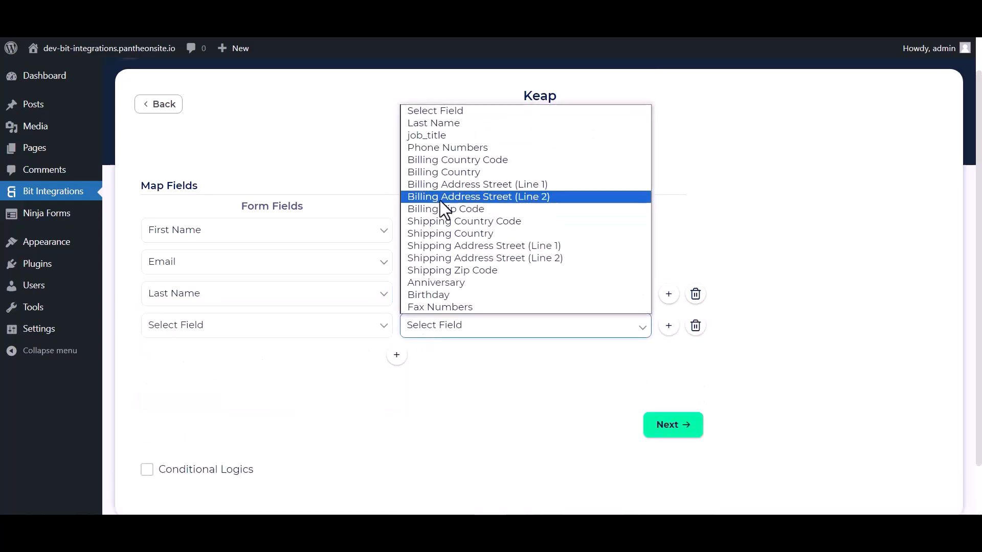
{"action": "left_click", "coordinate": [434, 147]}
{"action": "left_click", "coordinate": [353, 332]}
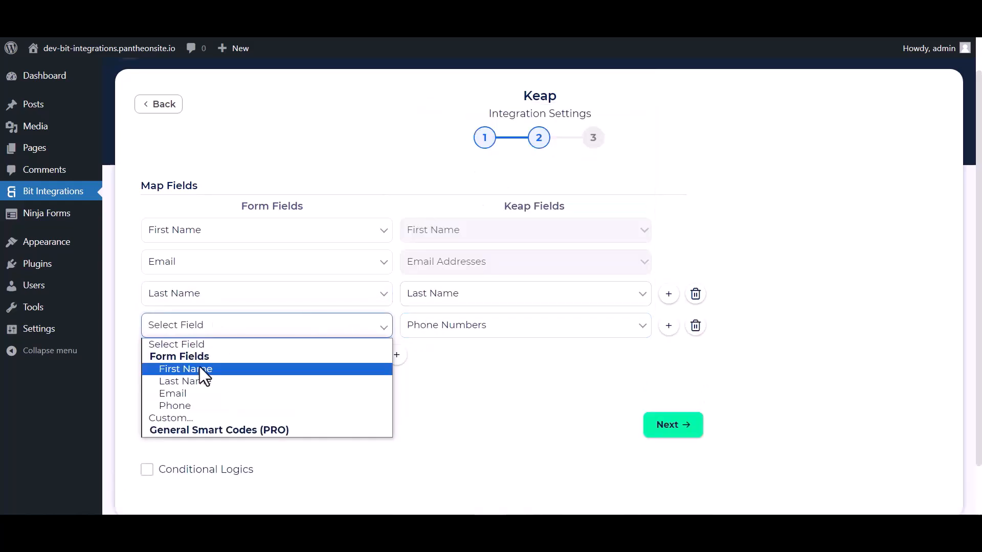
{"action": "left_click", "coordinate": [177, 406]}
{"action": "scroll", "coordinate": [358, 394], "scroll_direction": "down", "scroll_amount": 1}
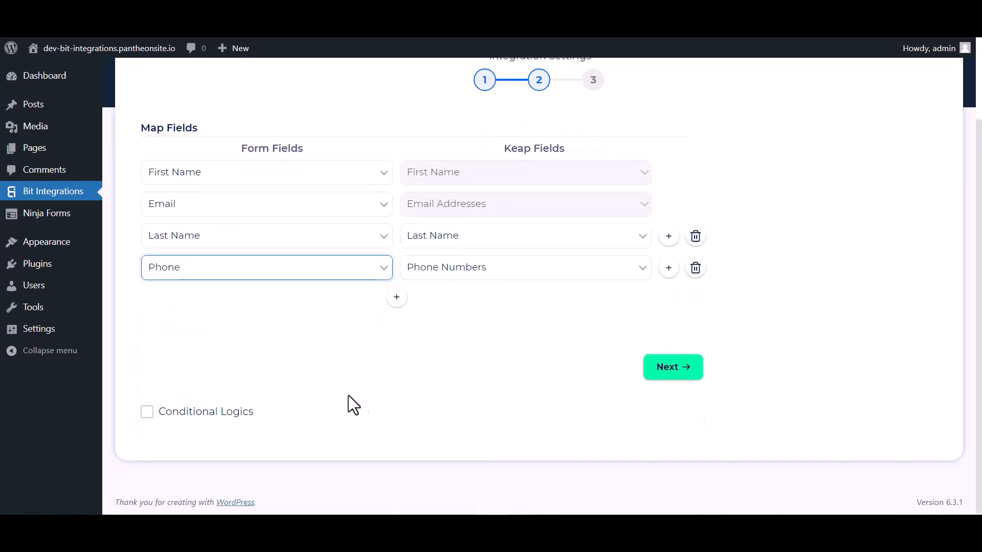
{"action": "left_click", "coordinate": [147, 418]}
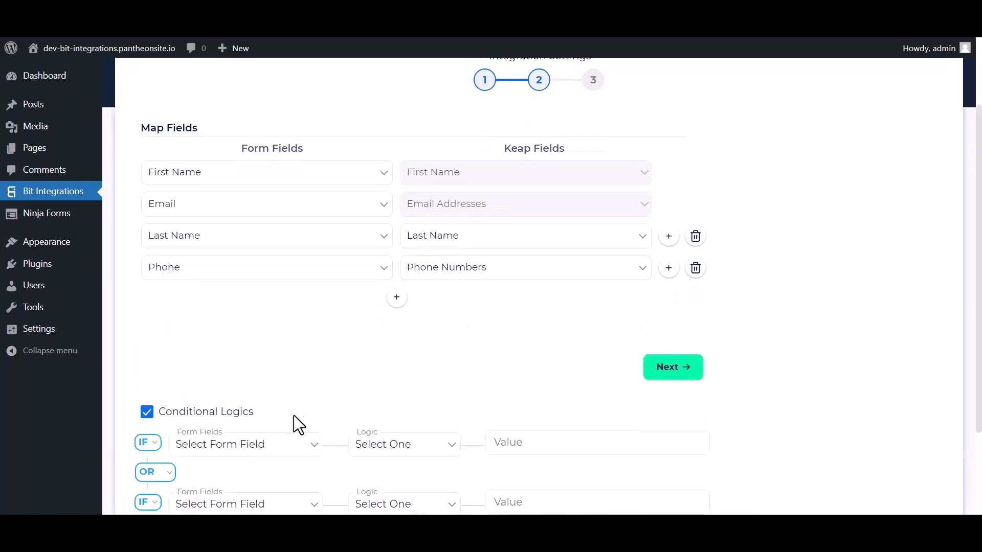
{"action": "scroll", "coordinate": [376, 366], "scroll_direction": "down", "scroll_amount": 2}
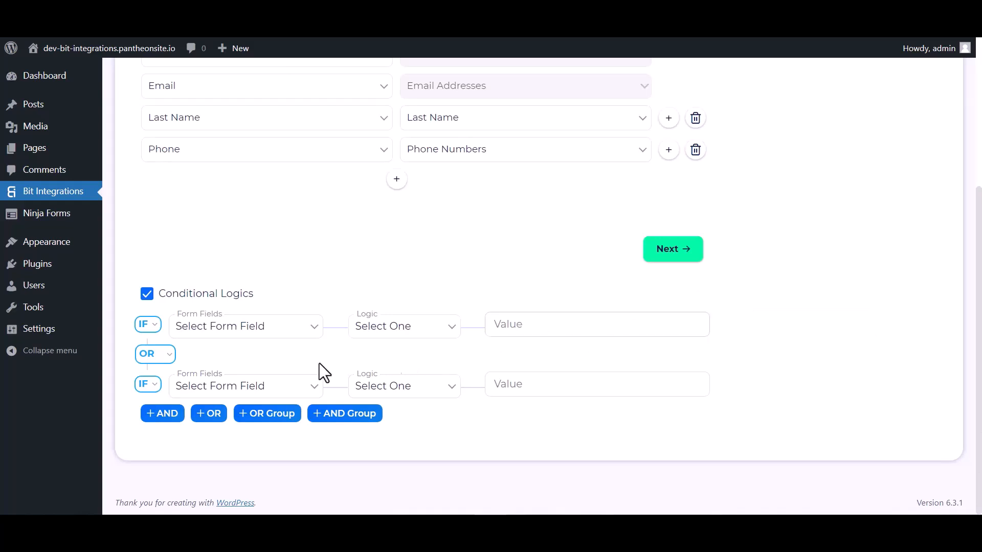
{"action": "left_click", "coordinate": [154, 295]}
Step: Proceed to the final stage of the Keap integration settings, then finish and save the integration
{"action": "left_click", "coordinate": [674, 372]}
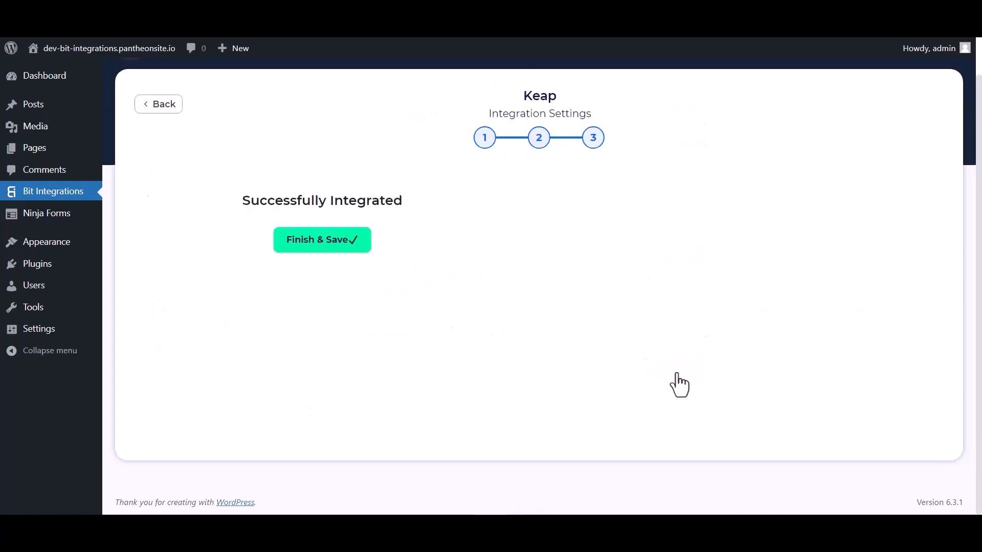
{"action": "left_click", "coordinate": [535, 244]}
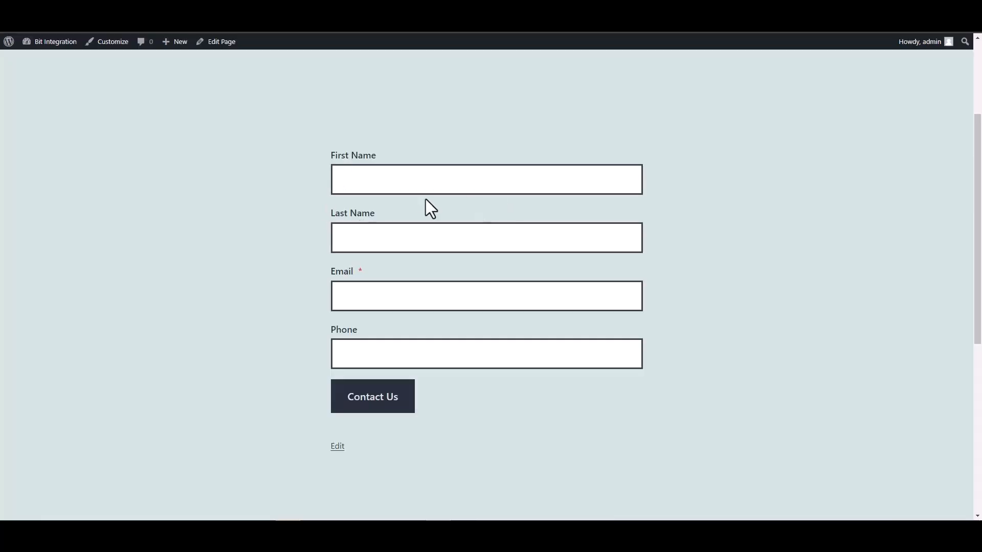
Step: On the published contact form page, fill in Bit as the First Name and Integrations as the Last Name
{"action": "left_click", "coordinate": [613, 179]}
{"action": "type", "text": "Bit"}
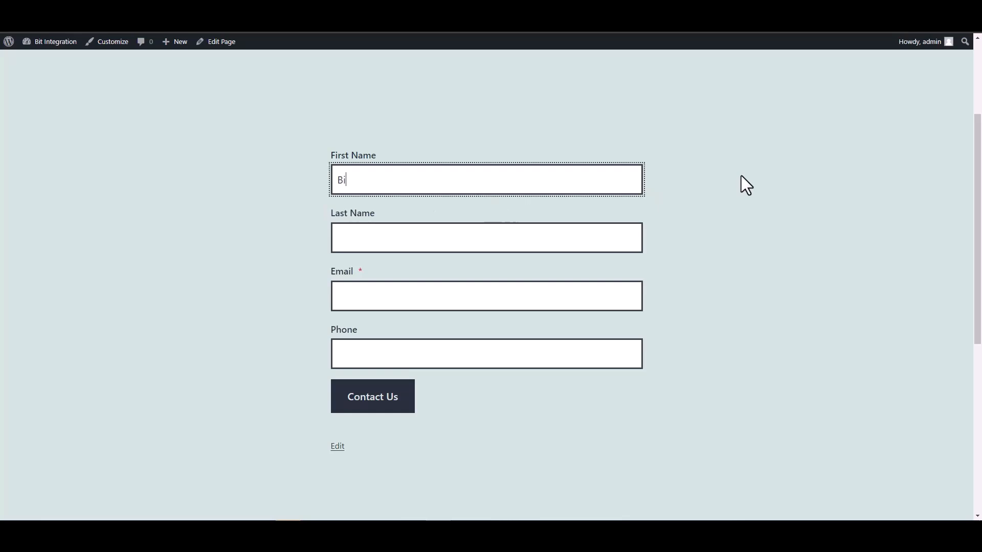
{"action": "left_click", "coordinate": [589, 247]}
{"action": "type", "text": "Integ"}
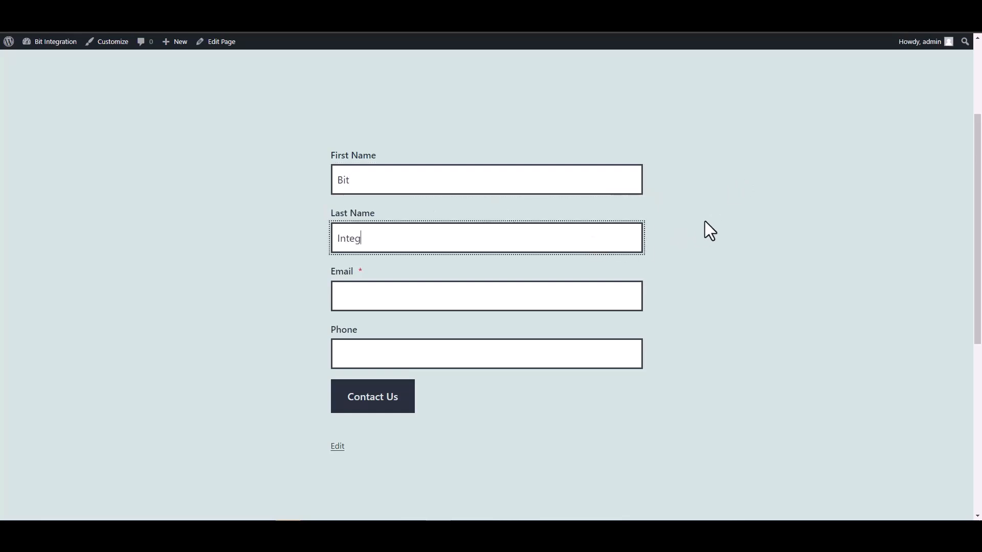
{"action": "type", "text": "rations"}
Step: Fill in the contact's email address and phone number on the form, then submit it
{"action": "left_click", "coordinate": [553, 288]}
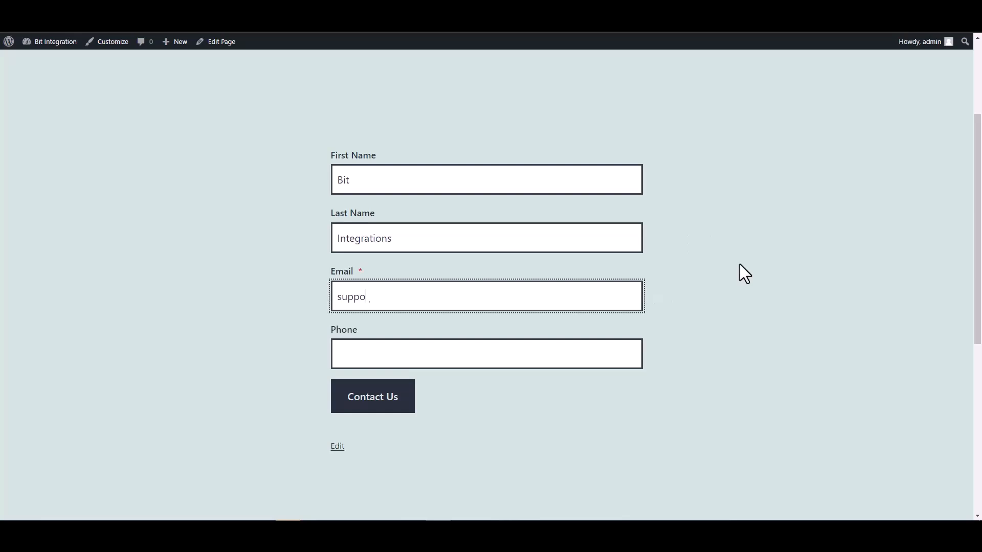
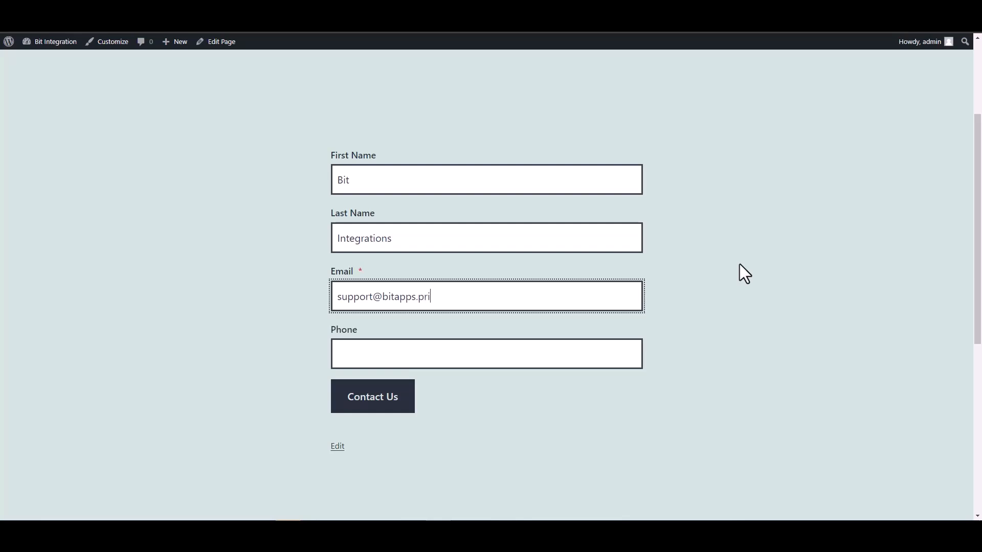
{"action": "left_click", "coordinate": [572, 351]}
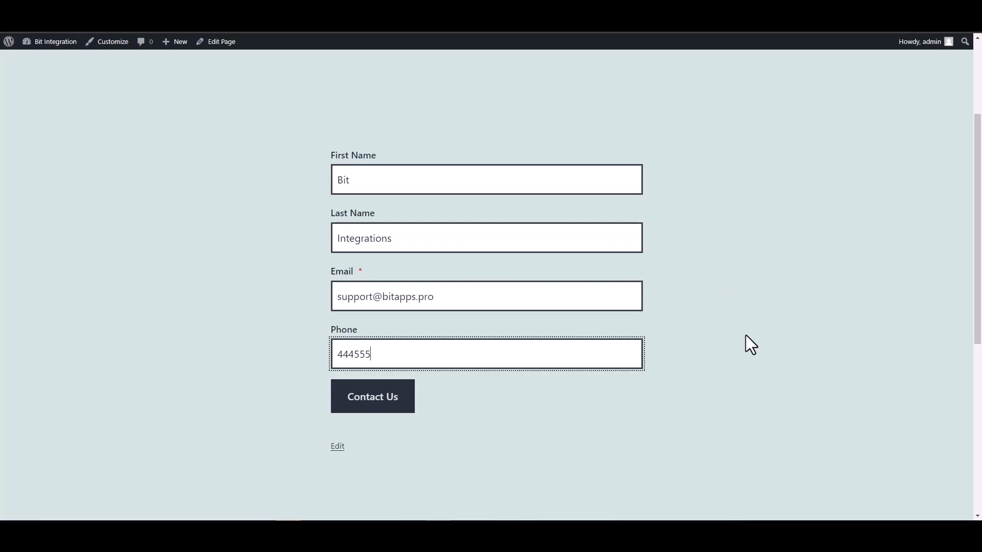
{"action": "type", "text": "666"}
{"action": "left_click", "coordinate": [353, 407]}
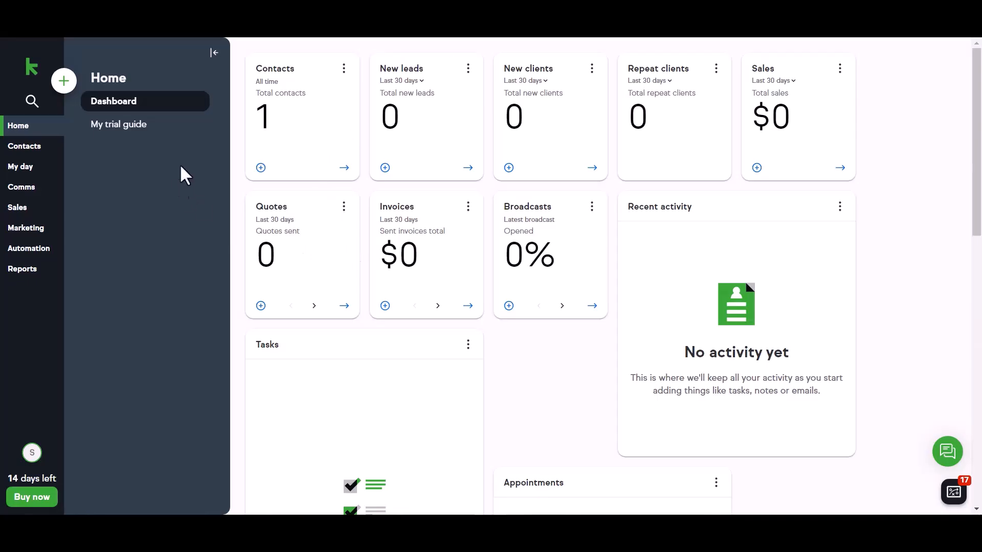
Step: Switch to Keap, list the people in the contacts, and open the Bit contact to check its submitted details
{"action": "left_click", "coordinate": [44, 151]}
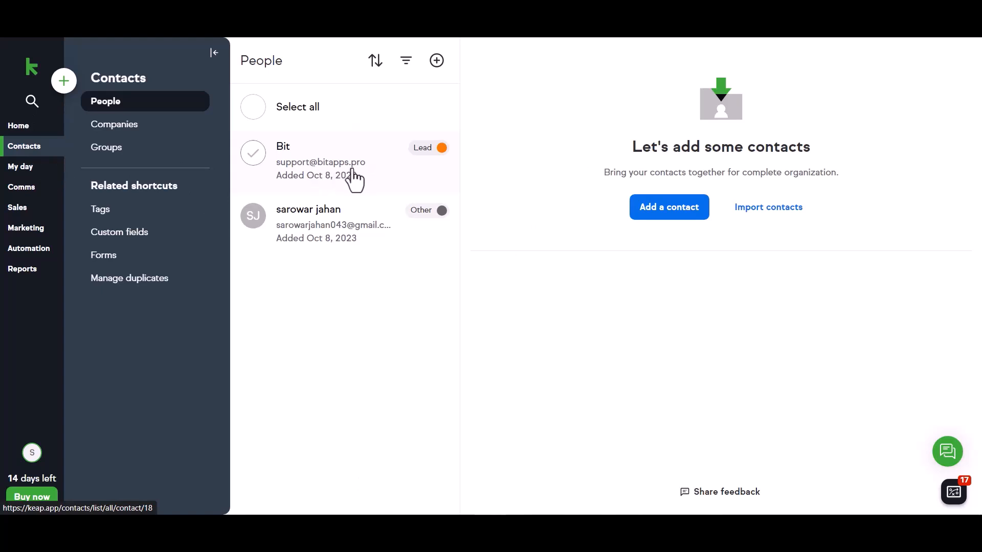
{"action": "left_click", "coordinate": [303, 163]}
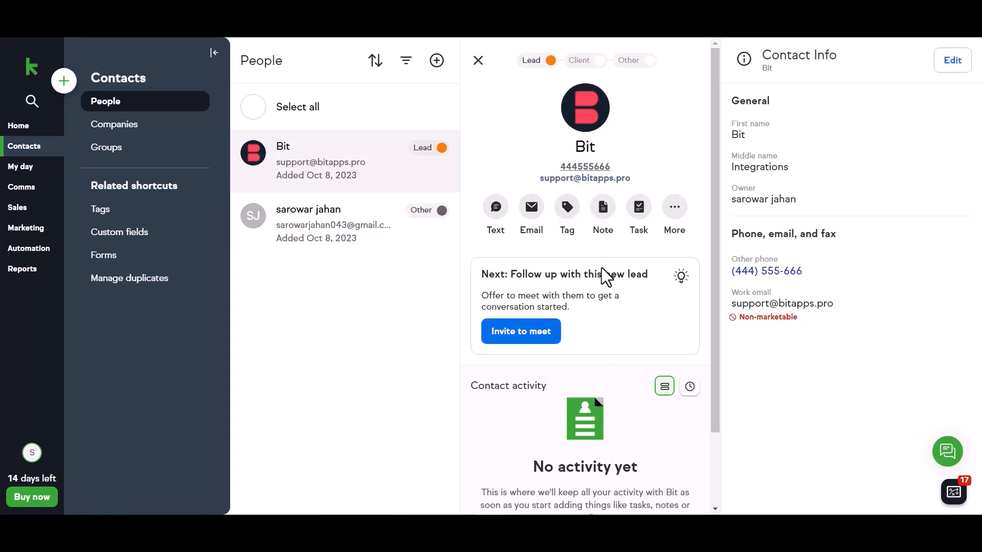
{"action": "scroll", "coordinate": [603, 274], "scroll_direction": "down", "scroll_amount": 2}
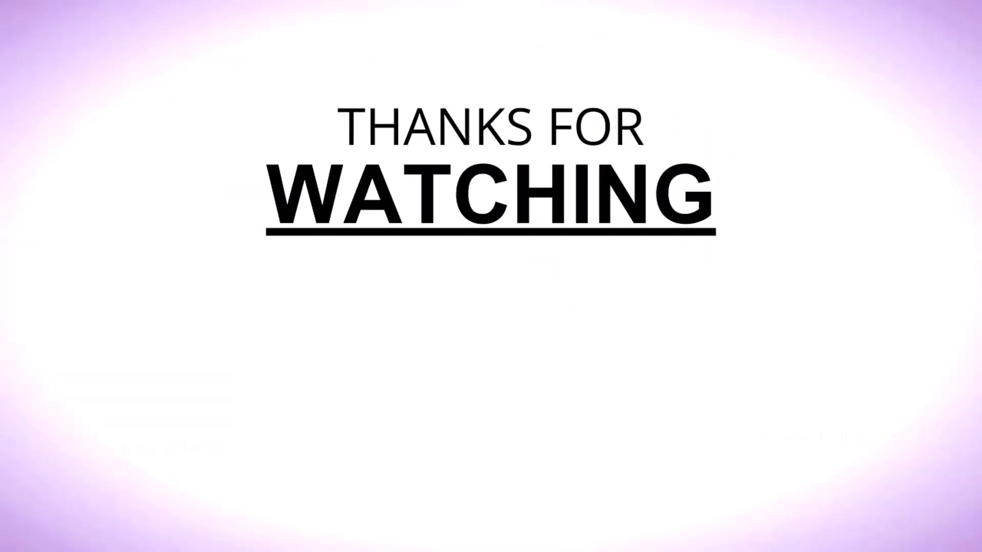